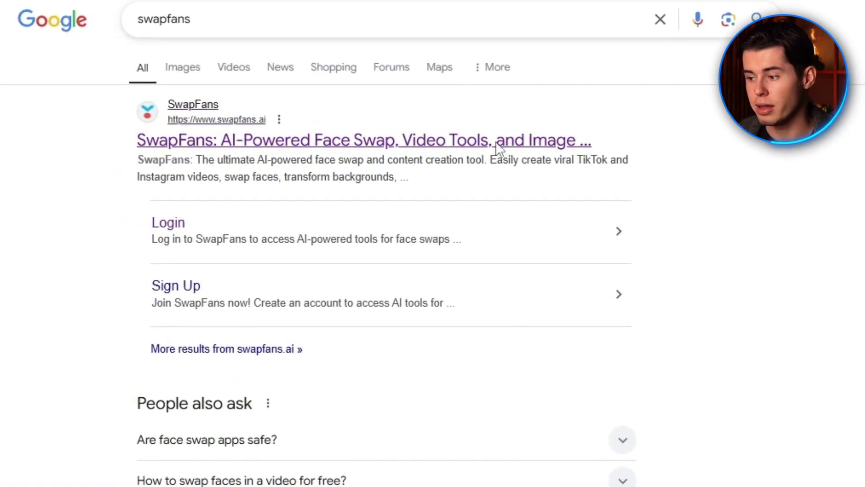
Open the official SwapFans site from the Google results for 'swapfans'.
click(497, 143)
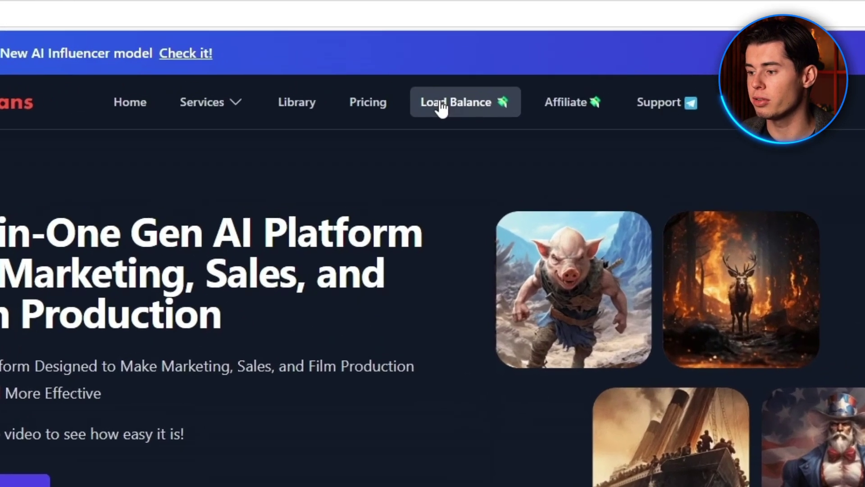
Go to the Load Balance page, then reach AI Influencer through the Services menu.
click(442, 104)
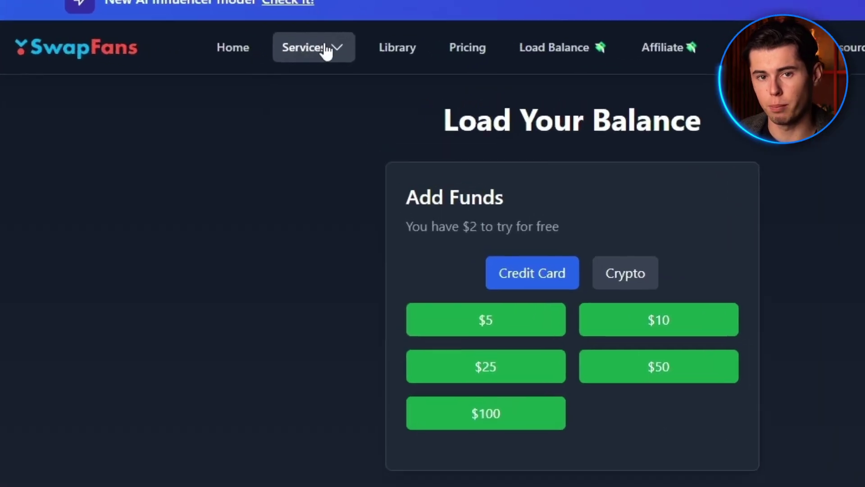
click(216, 4)
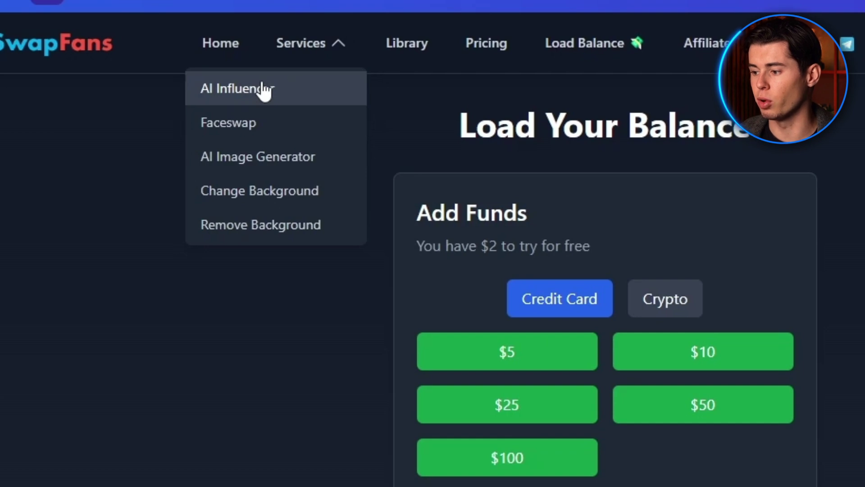
click(264, 90)
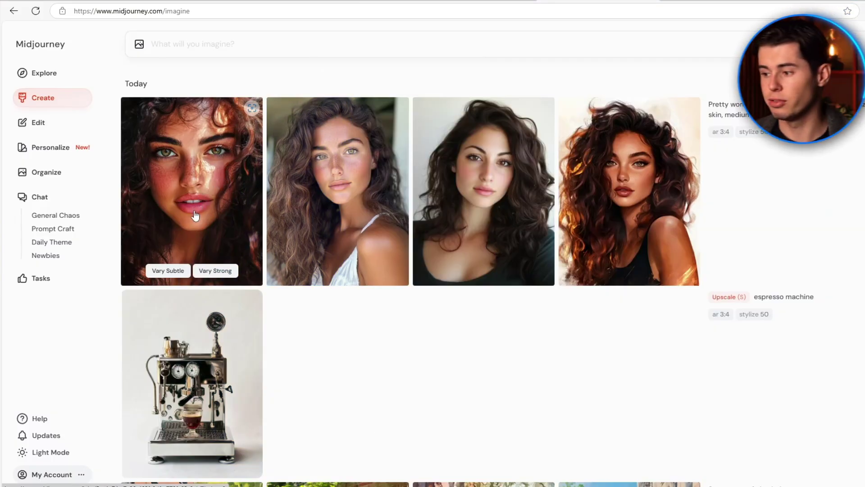
Download the dark-haired portrait from the full-size Midjourney viewer and dismiss the downloads list.
click(228, 180)
key(Right)
key(Right)
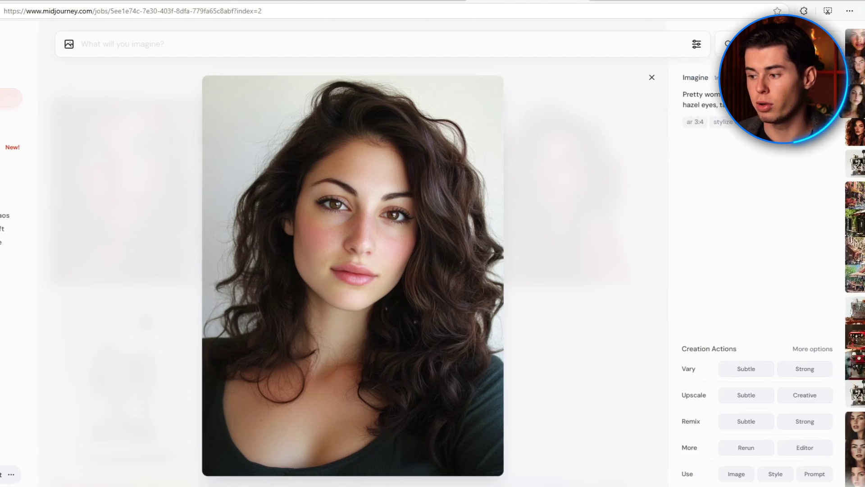
click(859, 78)
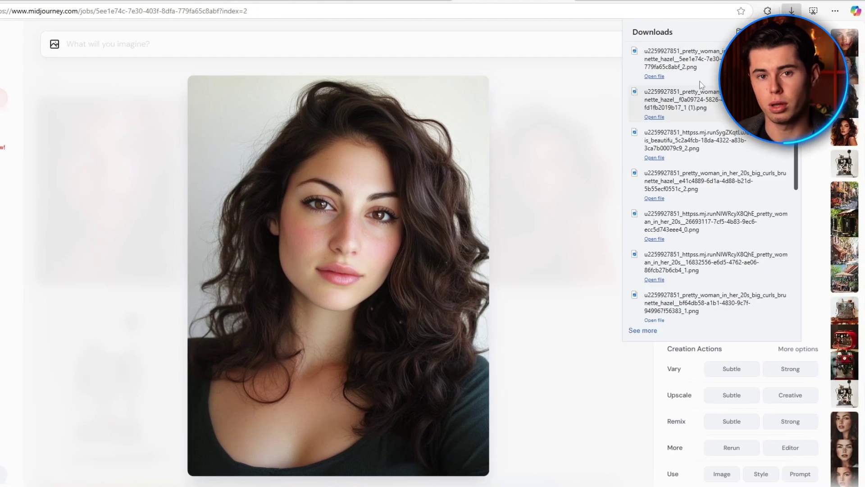
click(819, 248)
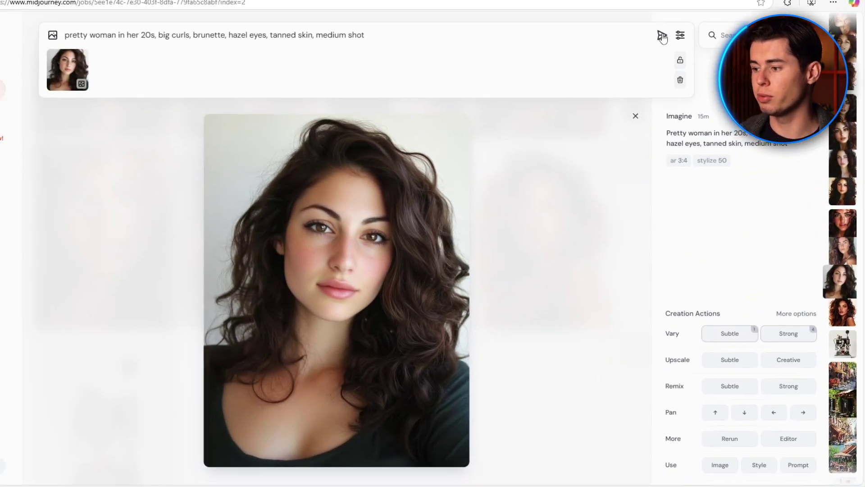
Submit the brunette 'pretty woman in her 20s' prompt with the portrait attached as reference.
click(662, 36)
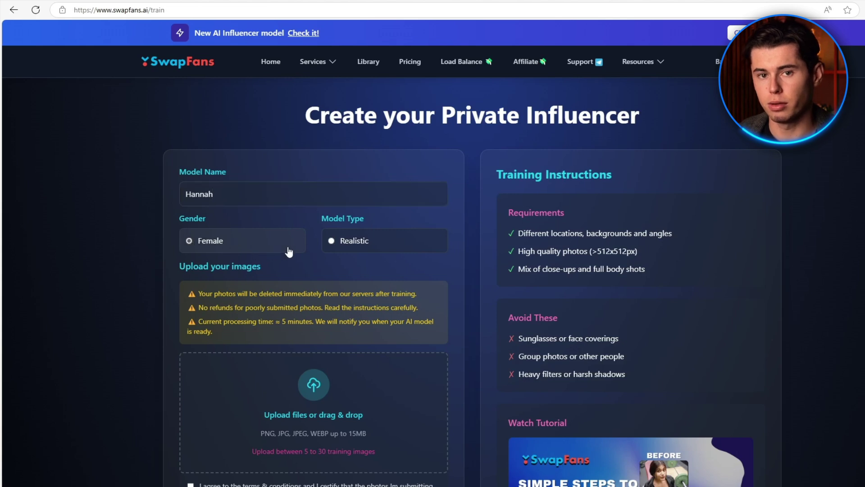
Upload the ten training portraits, accept the terms and start training the Hannah model.
scroll(307, 298, down, 3)
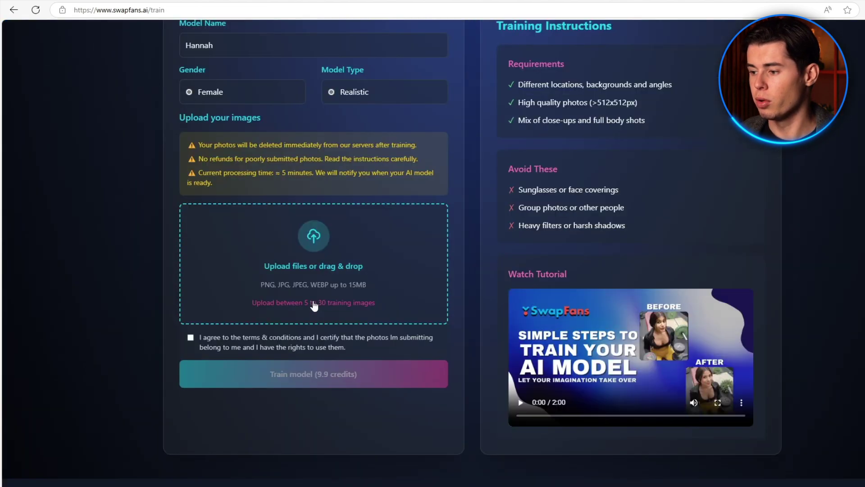
click(318, 250)
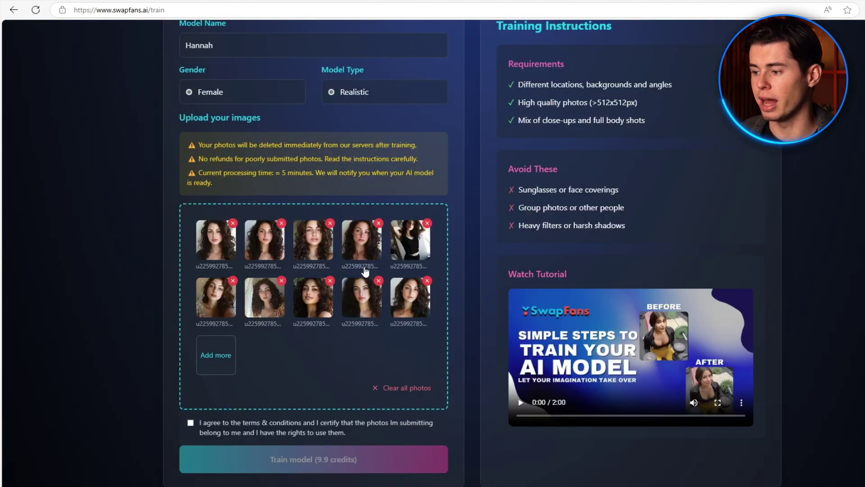
scroll(365, 270, down, 3)
click(190, 274)
click(311, 318)
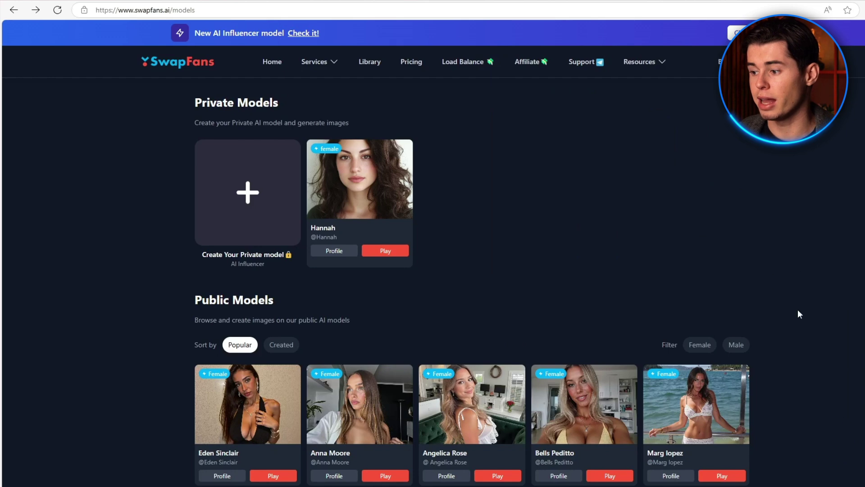
mouse_move(356, 167)
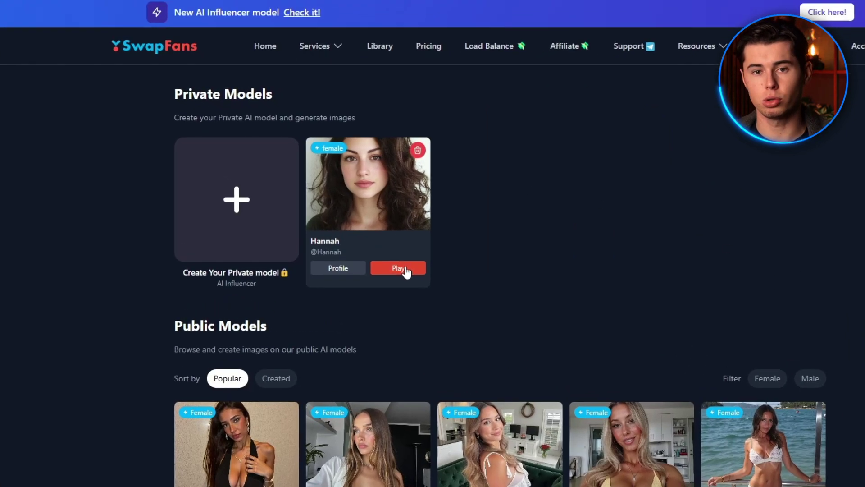
Generate two Hannah images with city theme and oversized outfit.
click(404, 269)
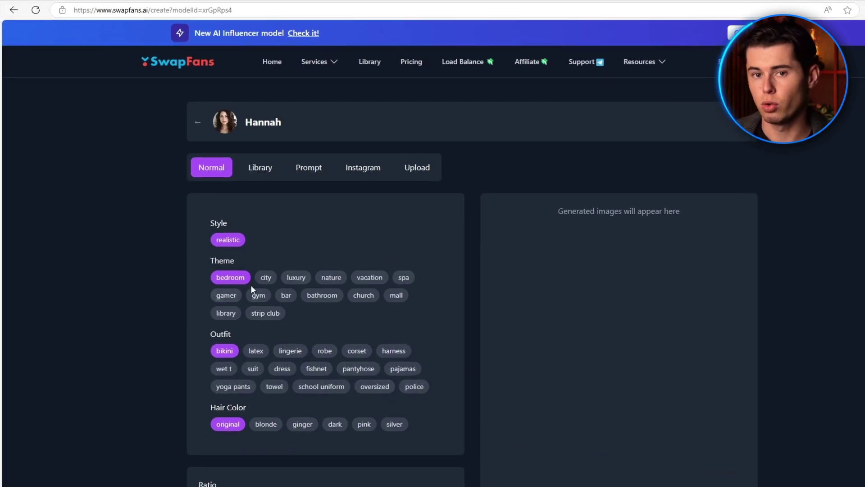
click(267, 278)
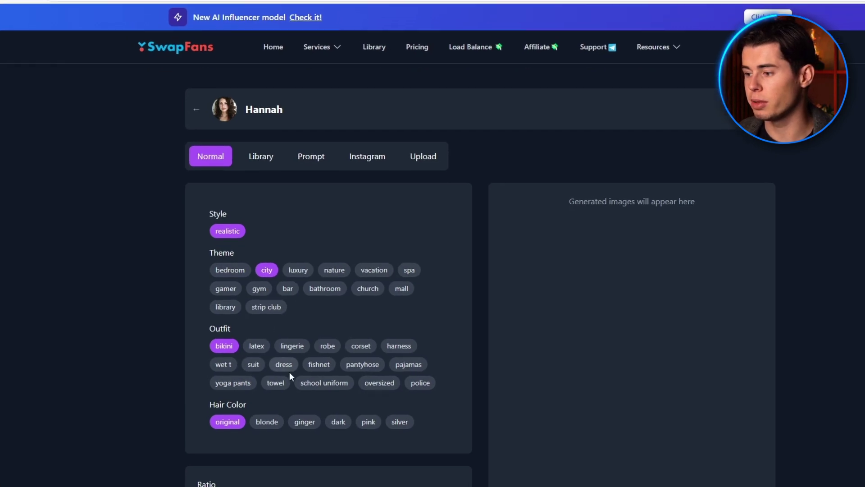
click(380, 382)
scroll(361, 361, down, 3)
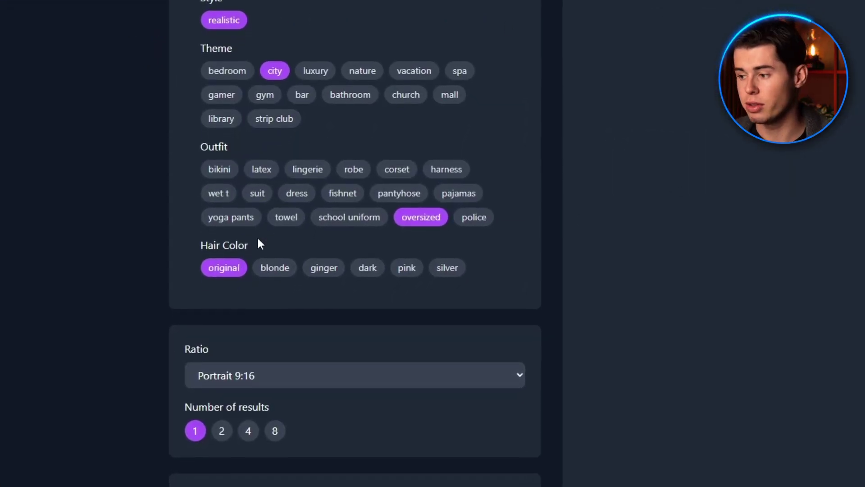
scroll(246, 248, down, 3)
click(221, 296)
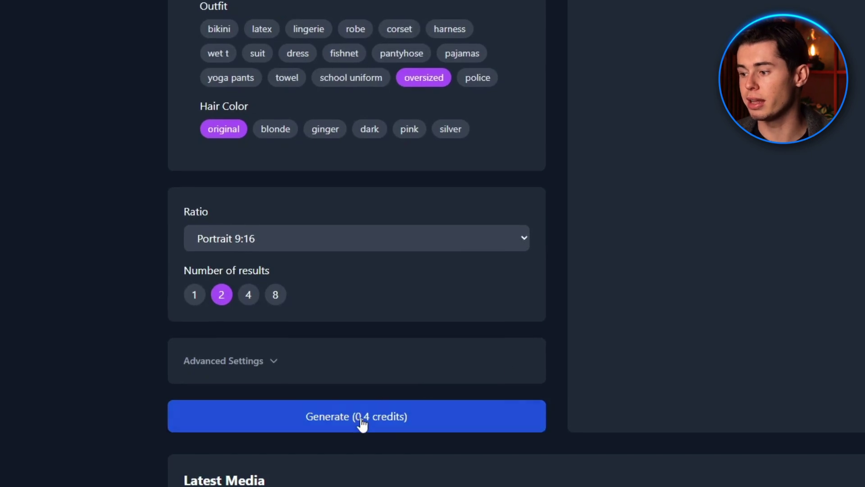
click(361, 419)
Preview the first generated Hannah image enlarged, then close it.
scroll(706, 154, up, 3)
scroll(700, 270, down, 1)
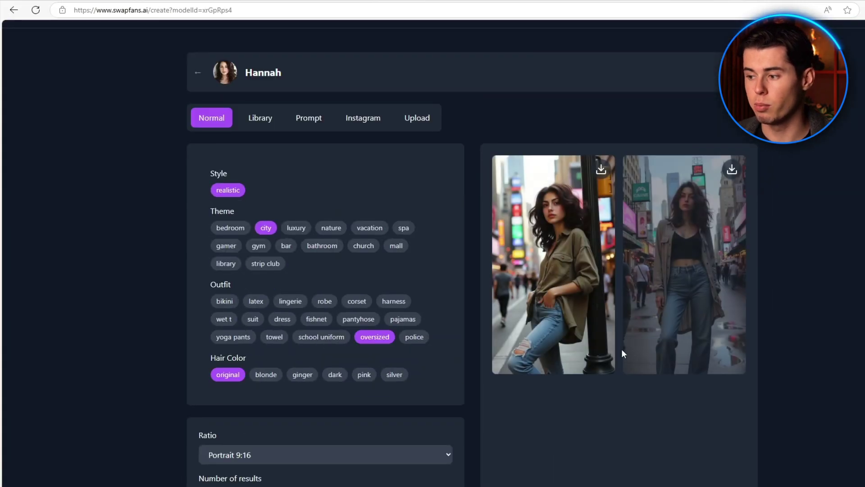
click(547, 274)
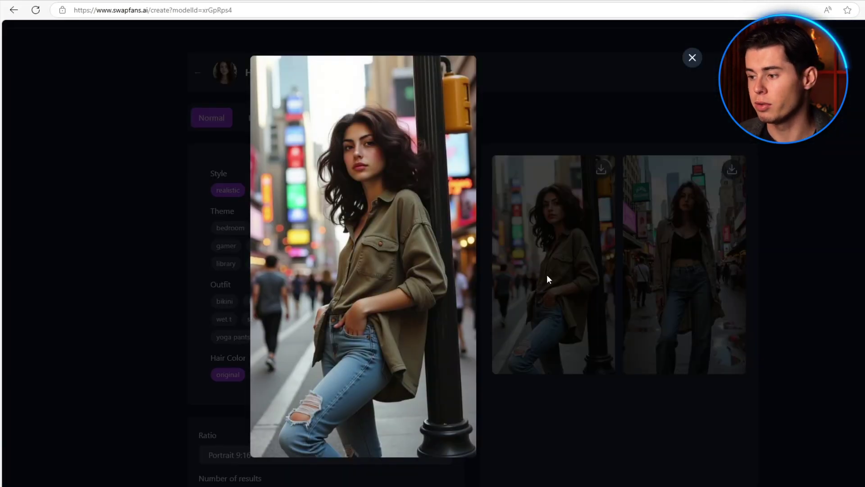
scroll(778, 313, up, 1)
click(778, 314)
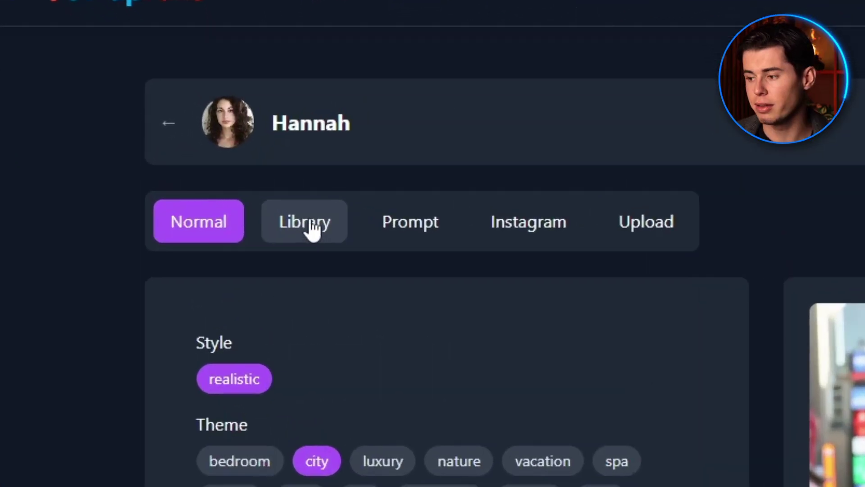
Generate Hannah from the desert café library photo and view the results enlarged.
click(286, 199)
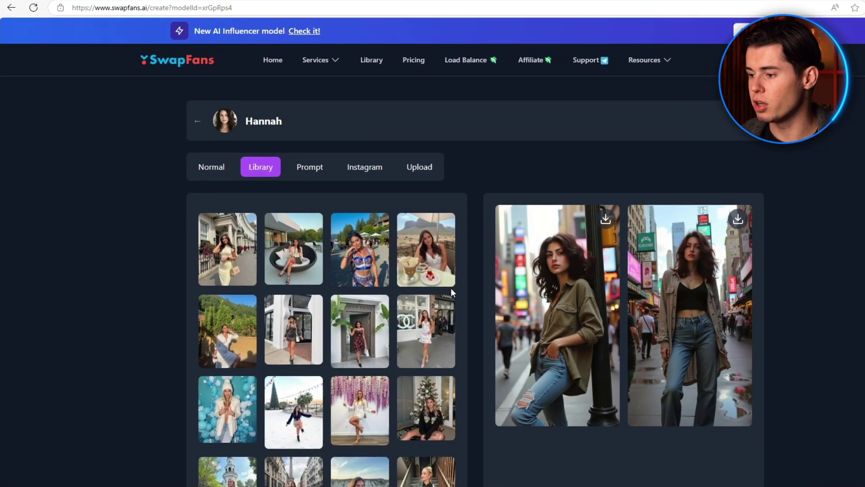
scroll(557, 367, down, 5)
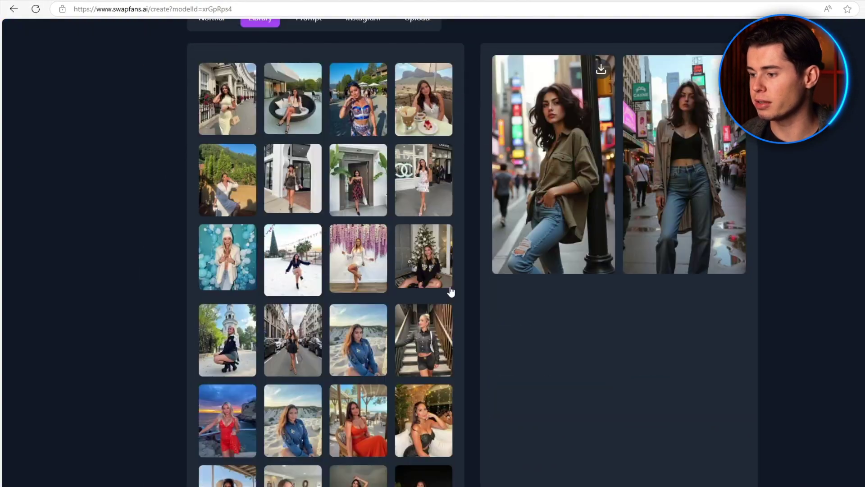
scroll(496, 281, down, 3)
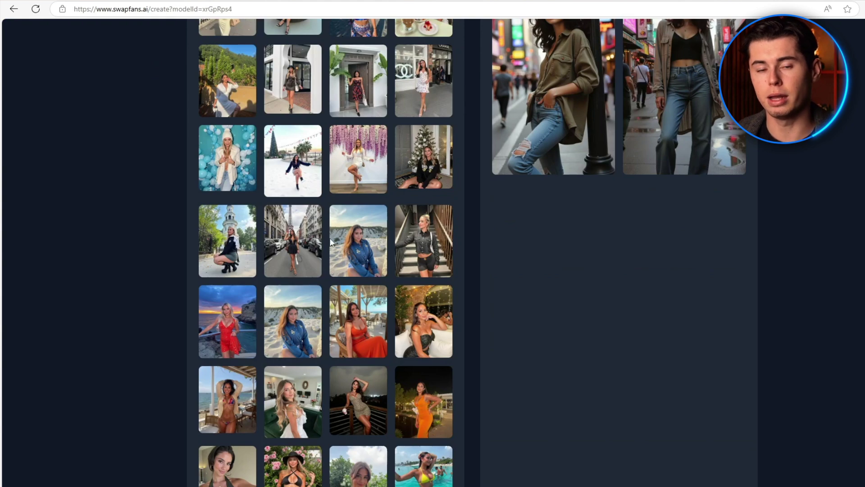
scroll(527, 282, up, 4)
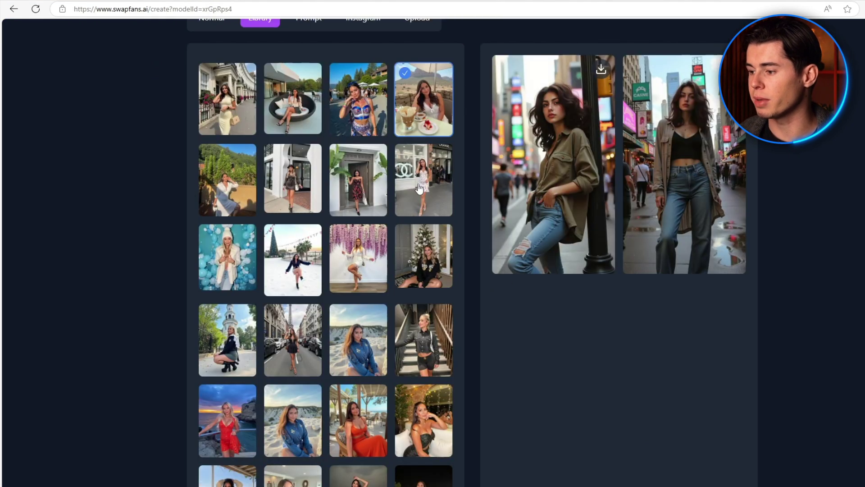
scroll(224, 340, down, 10)
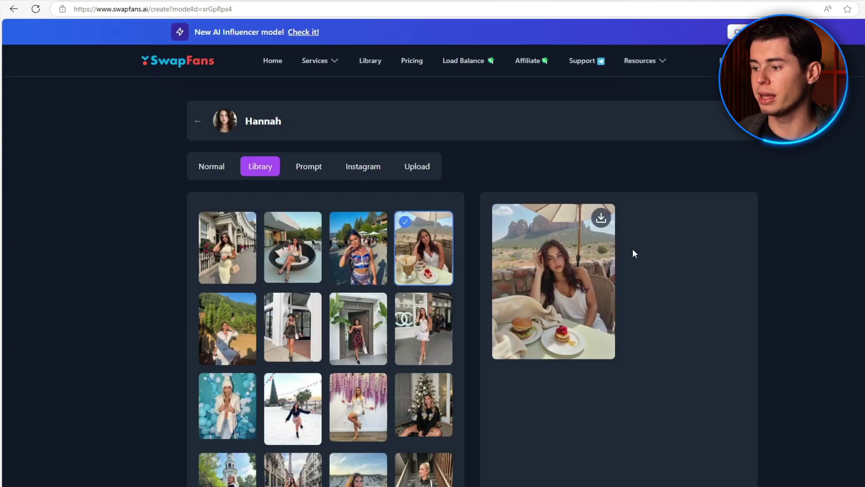
click(633, 250)
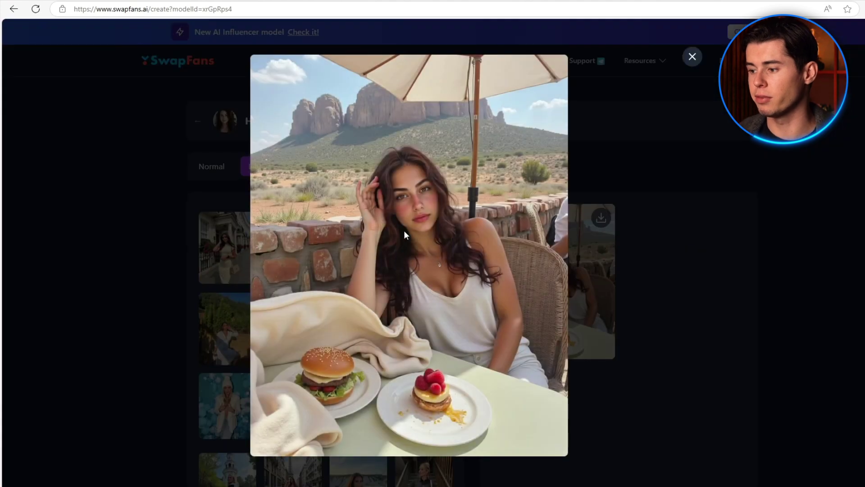
click(668, 307)
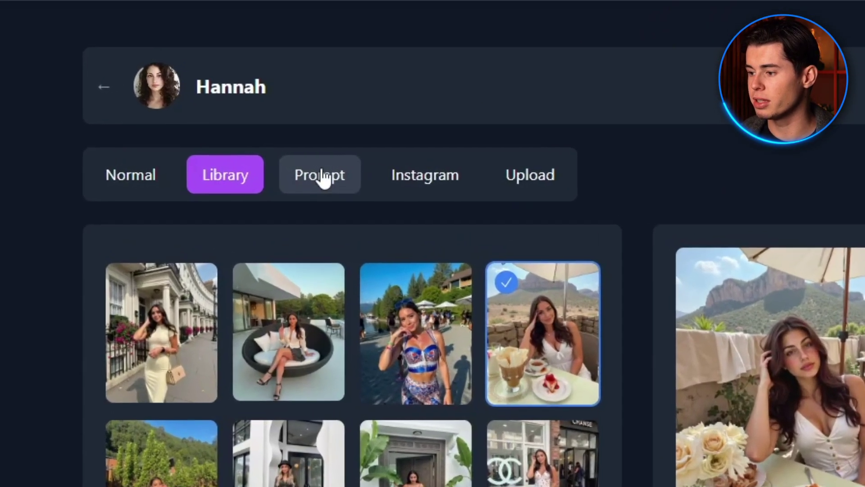
Generate two Portrait 9:16 Hannah images from the pasted business-coach prompt, then switch to Instagram mode.
click(324, 178)
click(164, 289)
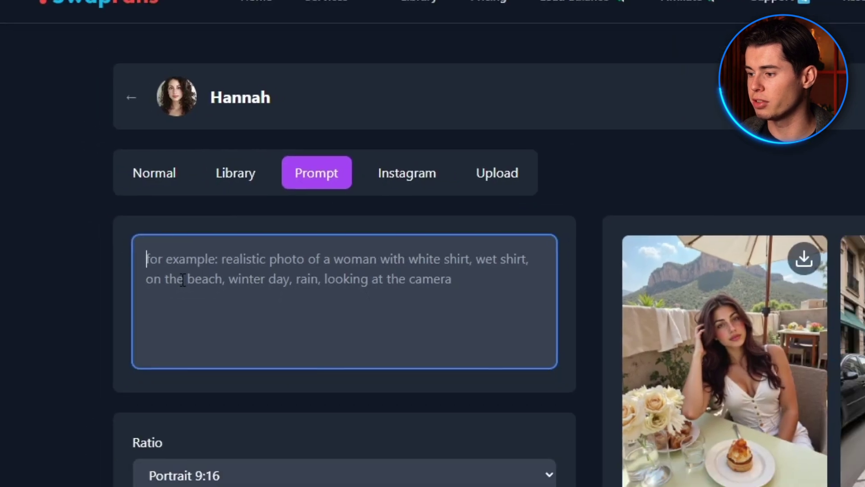
text(Business coach leading a masterclass workshop in a luxurious conference room, actively engaging with a virtual audience on her laptop, with professional lighting and a cinematic composition.)
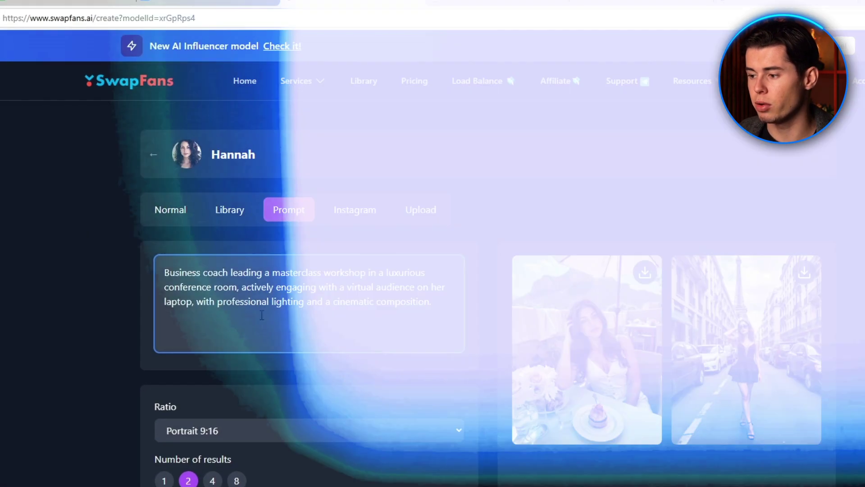
click(209, 432)
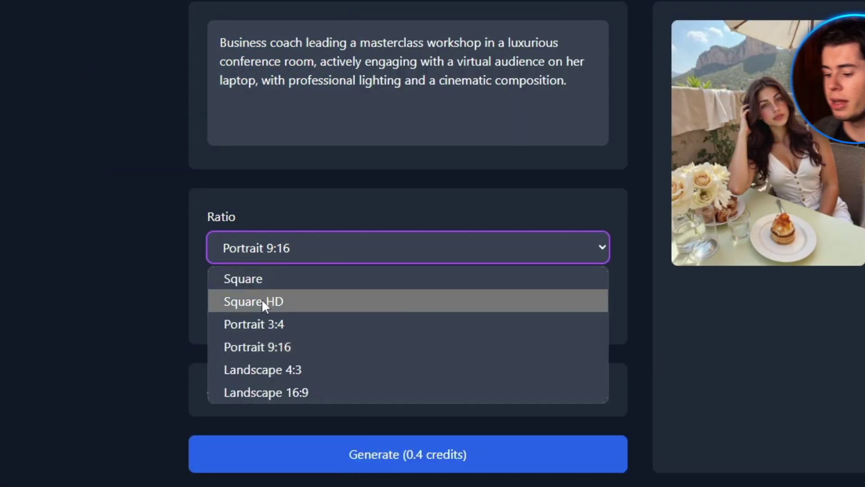
click(246, 347)
click(412, 456)
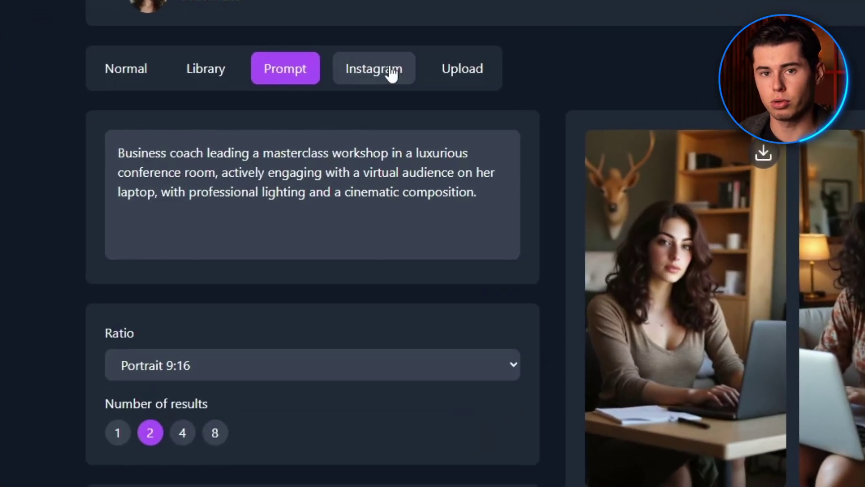
click(364, 69)
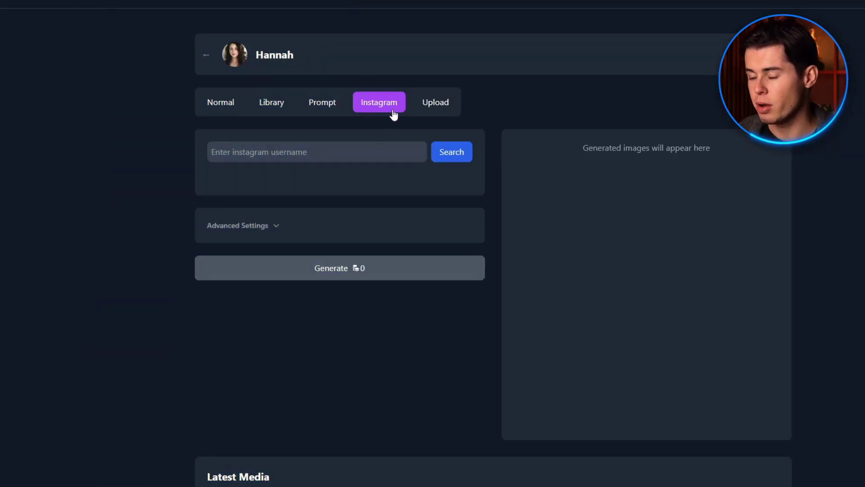
Load an Instagram profile's photos, generate Hannah from the cream dress photo and enlarge it.
click(299, 150)
text(https://www.instagram.com/madisonbeer/)
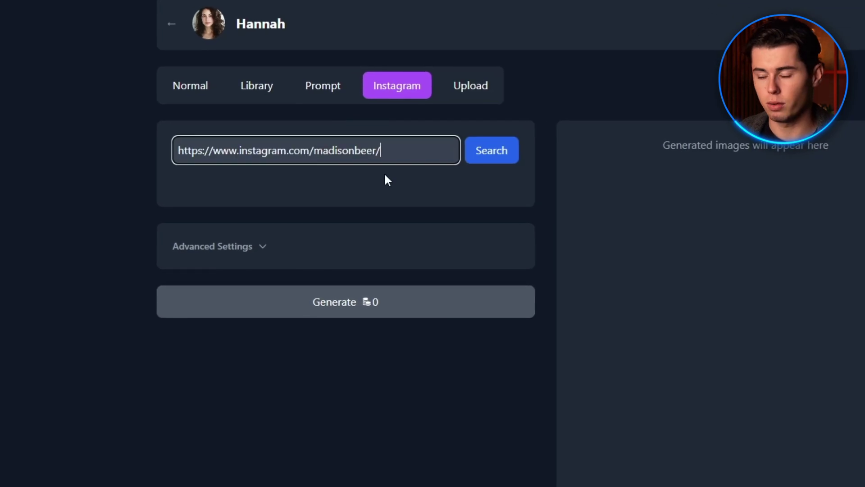
click(490, 151)
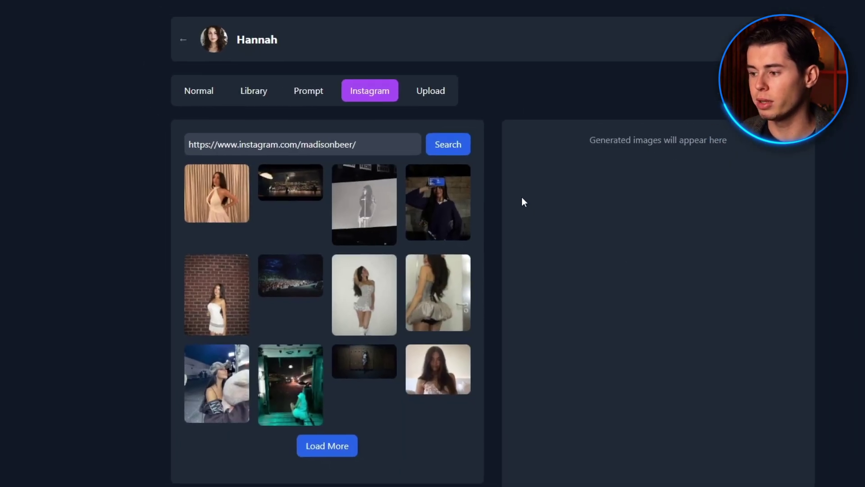
click(242, 202)
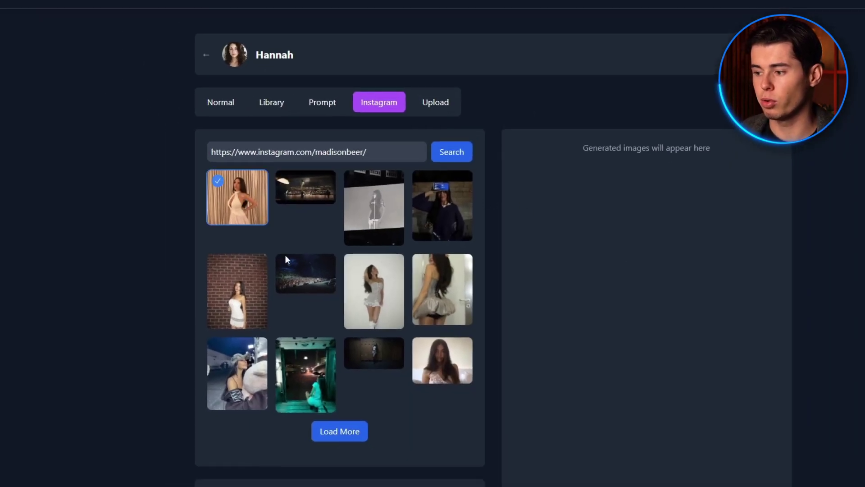
scroll(350, 441, down, 3)
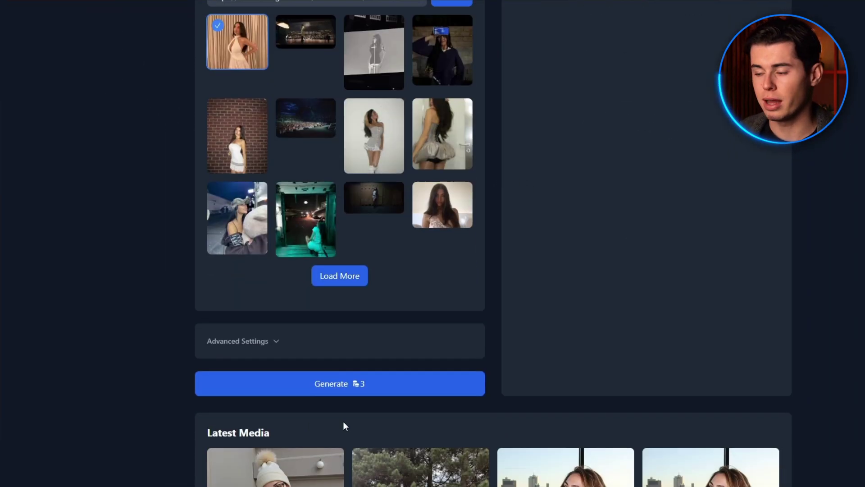
click(339, 393)
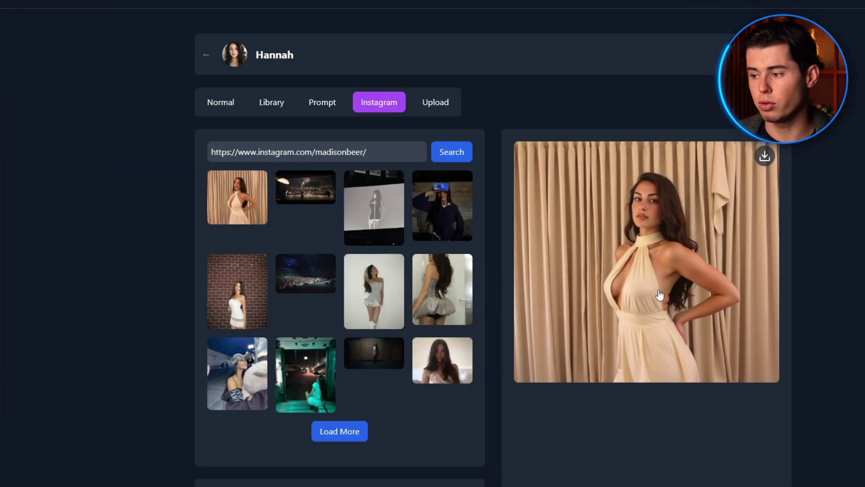
click(659, 295)
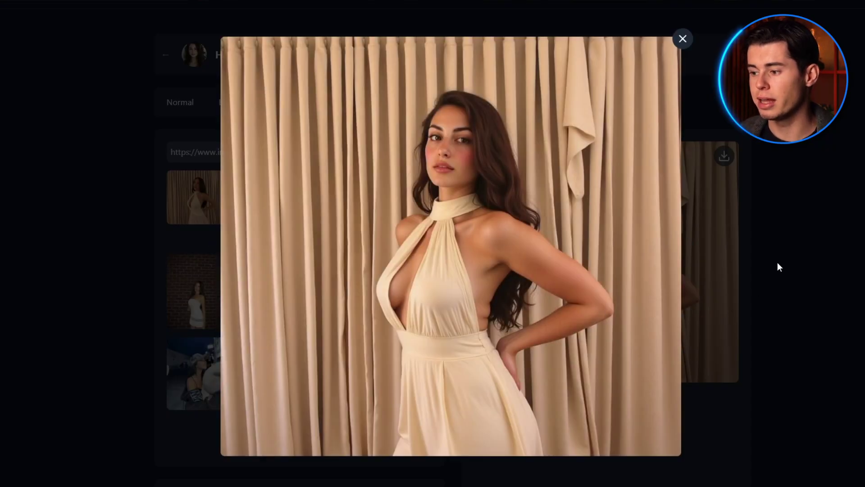